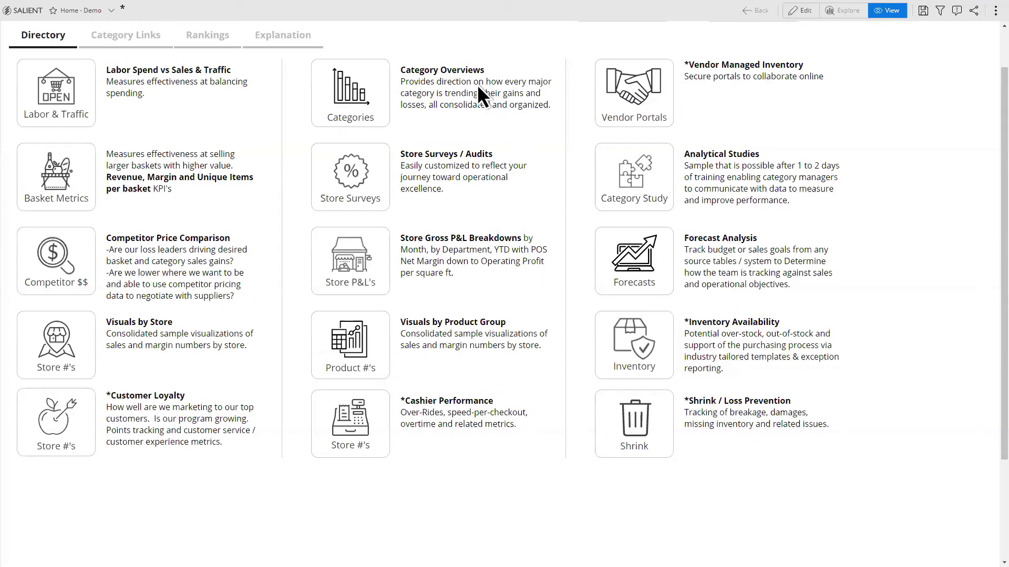
- Open the Category Overview, expand BAKERY/DELI PREPACKAGED, and open the Bakery and Deli dashboard
click(468, 73)
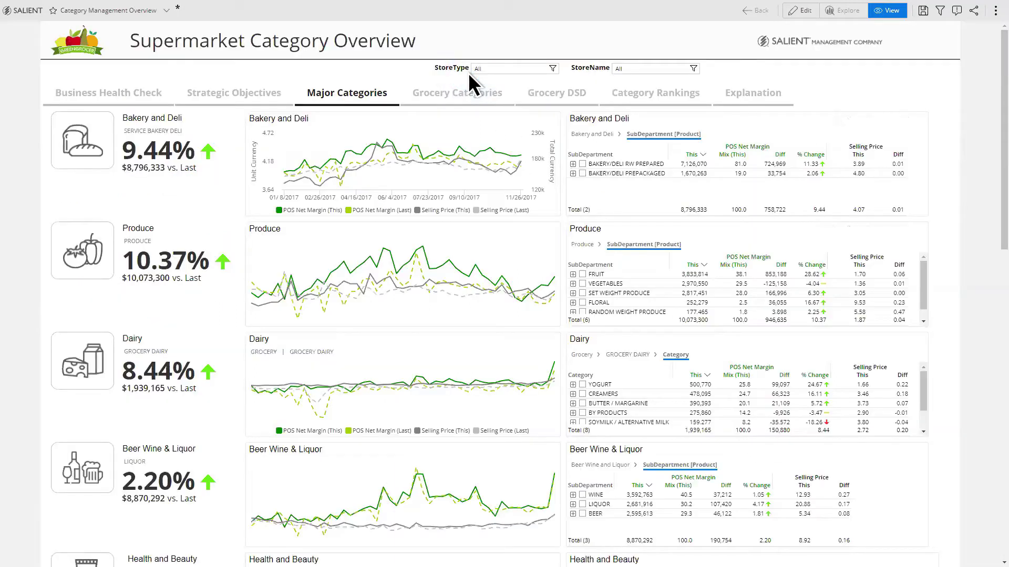
click(572, 174)
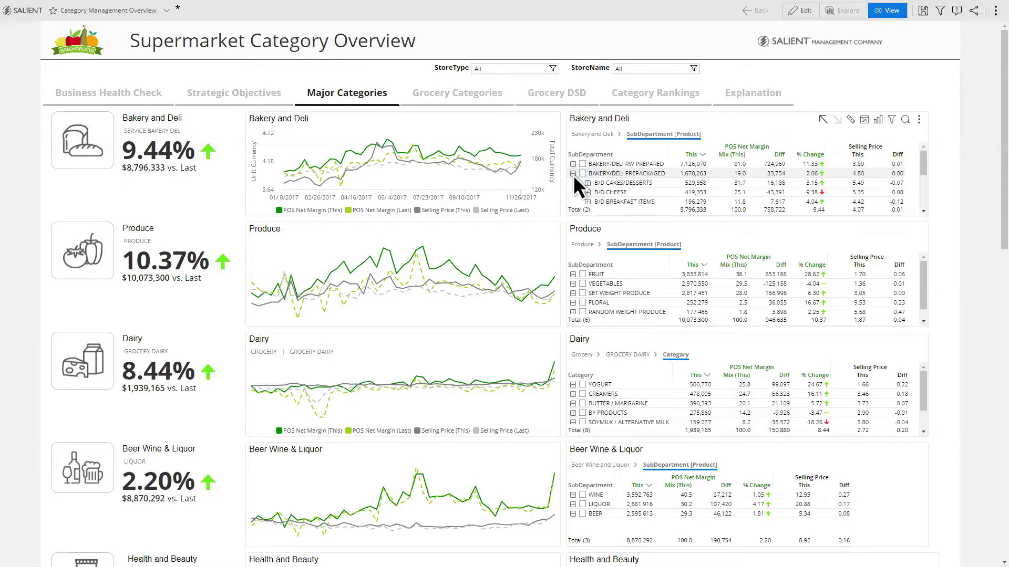
click(89, 139)
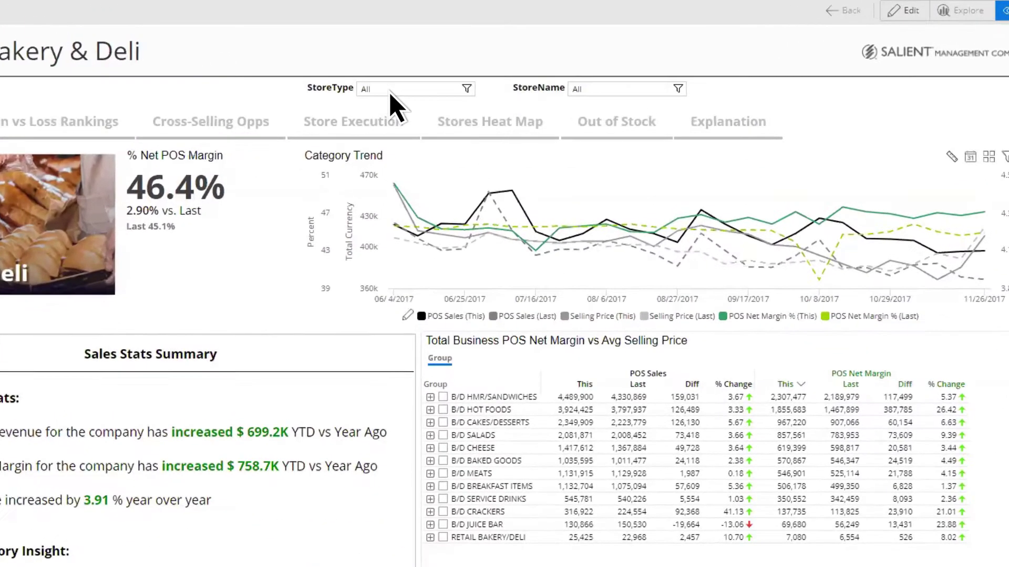
- Set the StoreType filter on the Bakery and Deli dashboard to Hearty
click(393, 85)
click(402, 169)
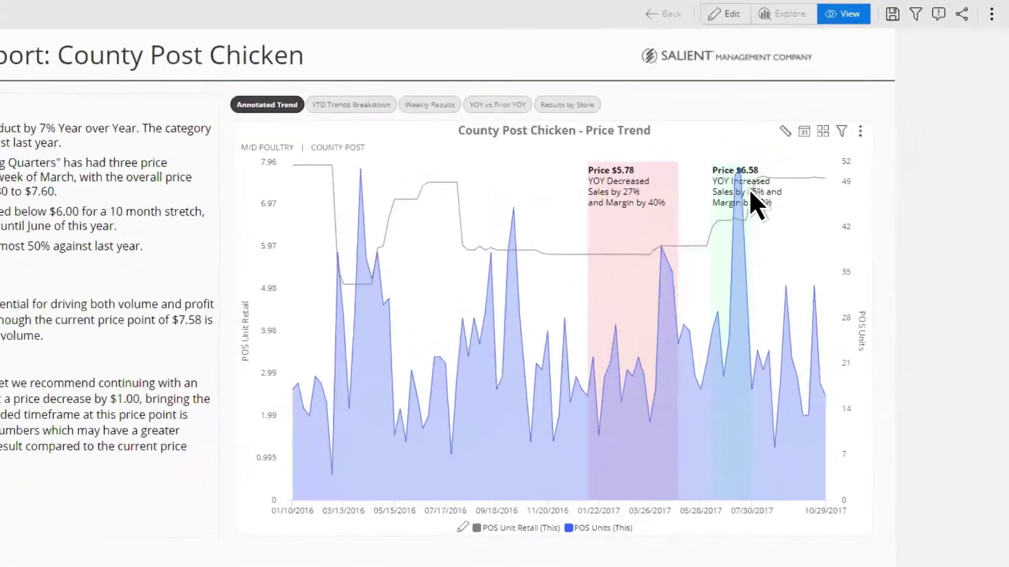
- Maximize the County Post Chicken price trend chart and add the POS Net Margin series
click(897, 98)
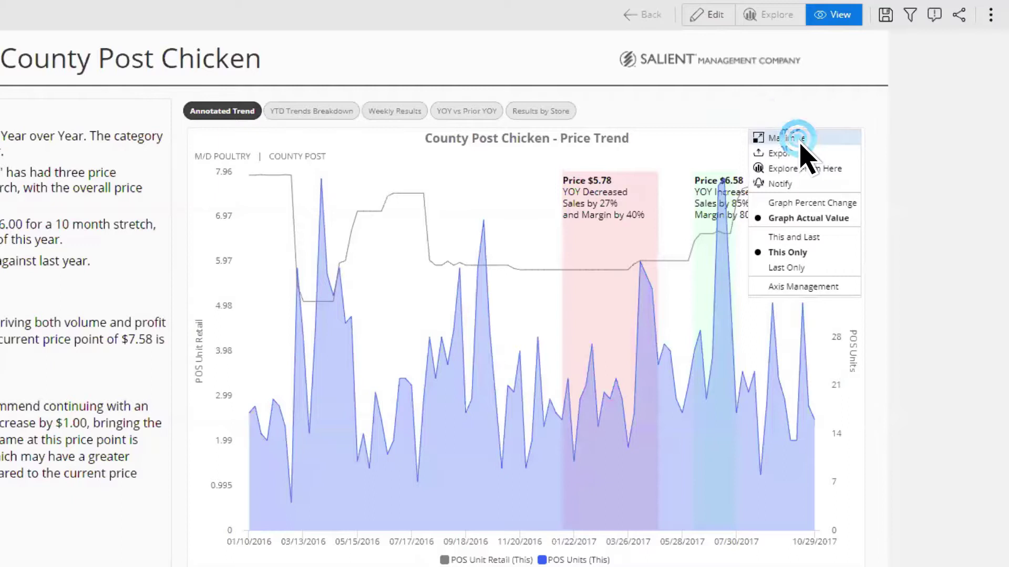
click(798, 140)
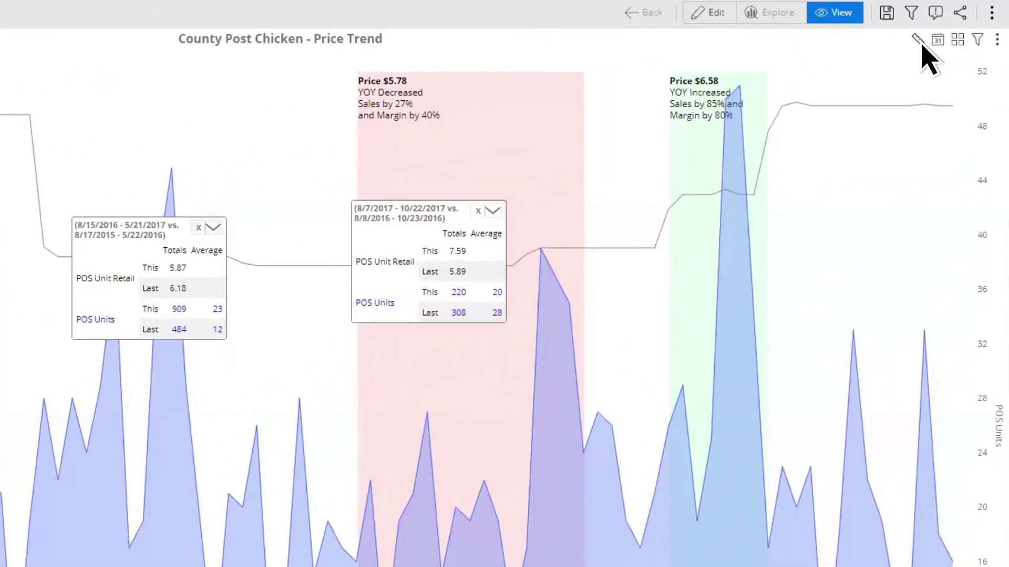
click(918, 41)
click(770, 97)
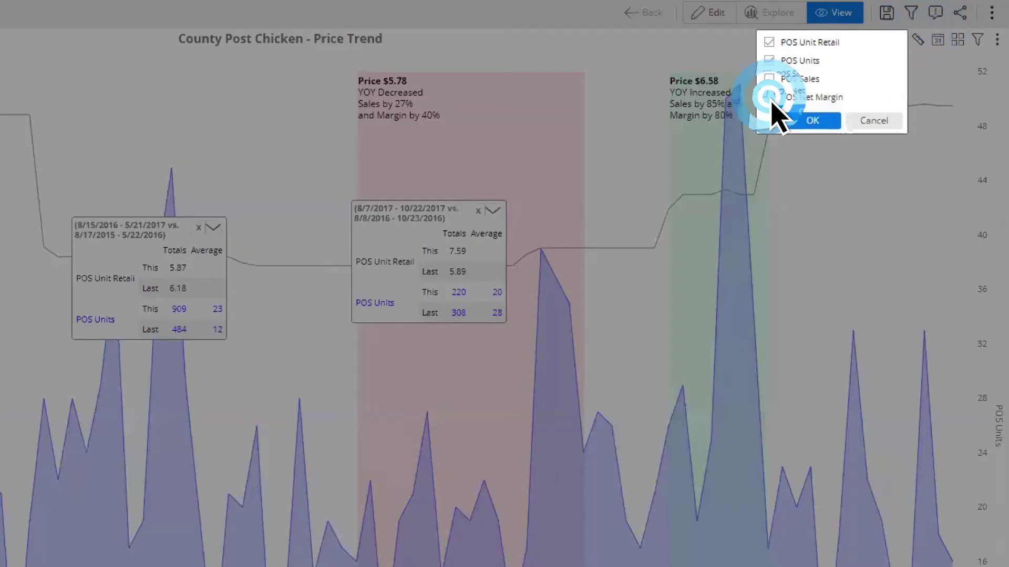
click(813, 123)
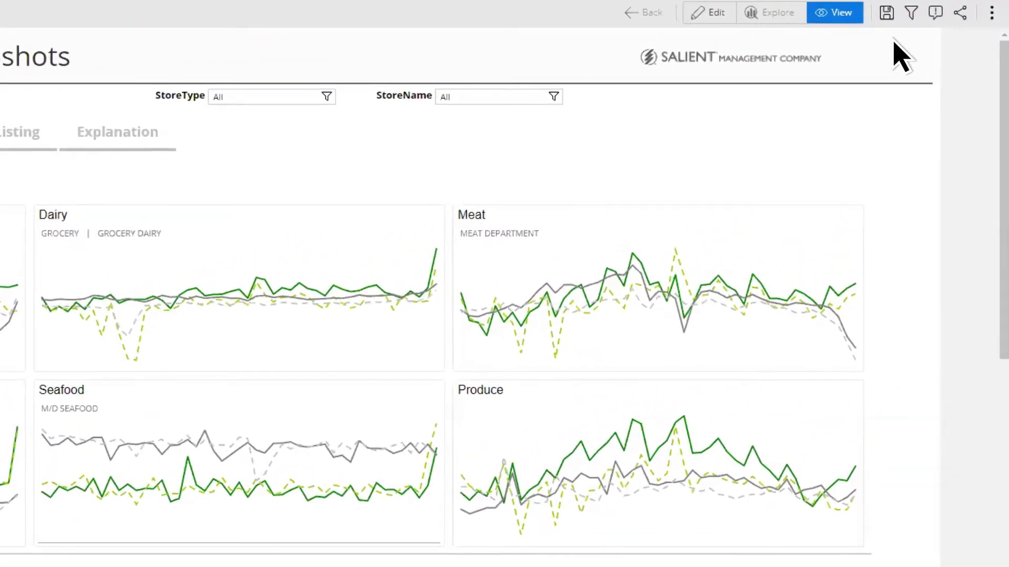
- Apply a StoreName filter of Store 05 to the category trends
click(911, 14)
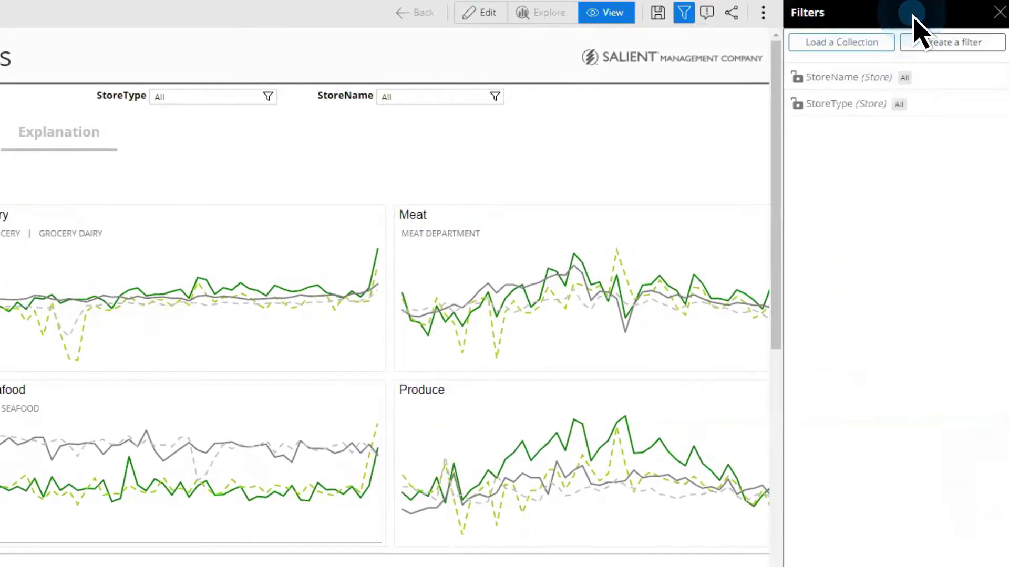
click(839, 93)
click(589, 195)
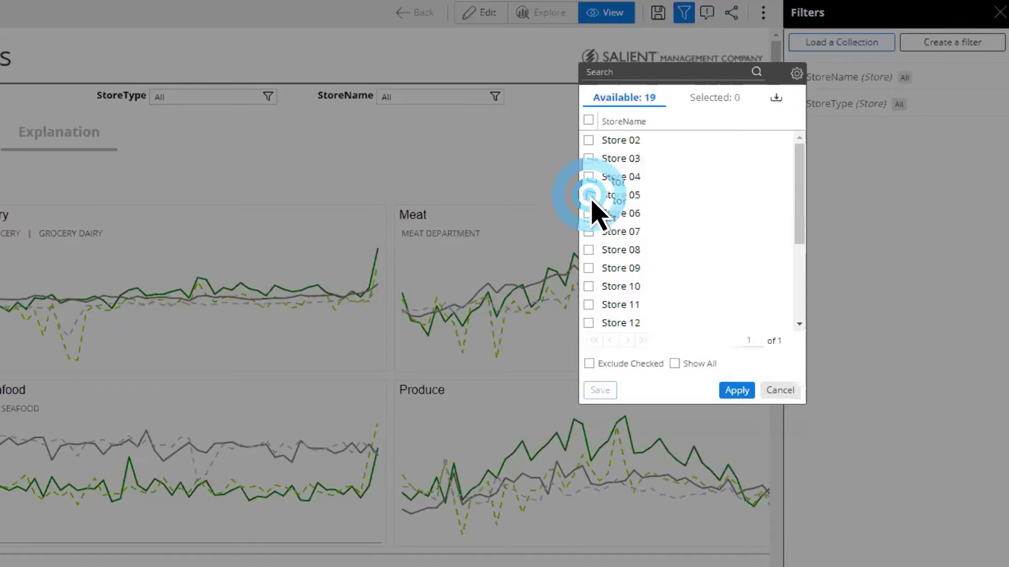
click(824, 273)
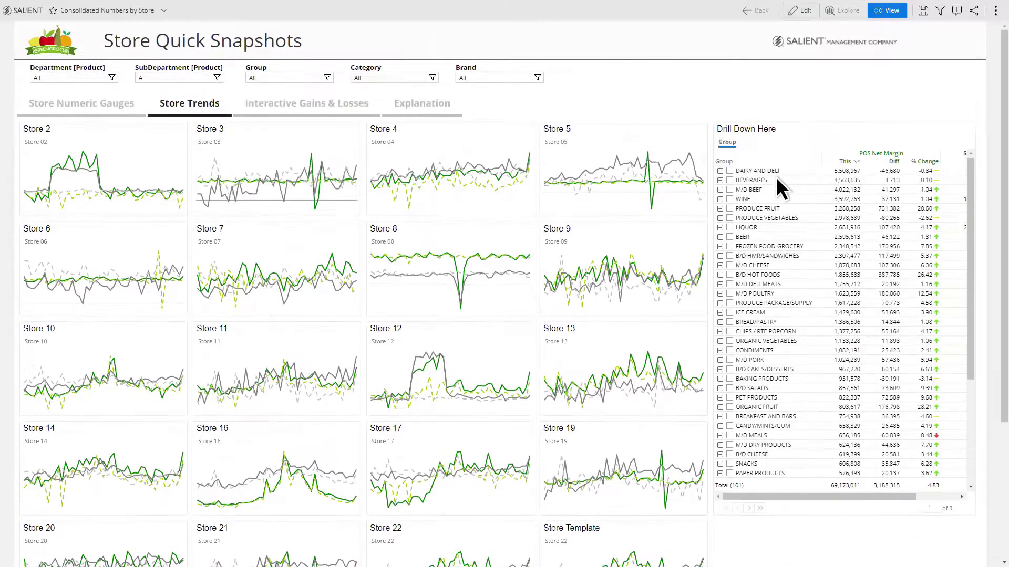
- Drill through DAIRY AND DELI to EGGS / EGGS SUB, then use Explore From Here
click(773, 172)
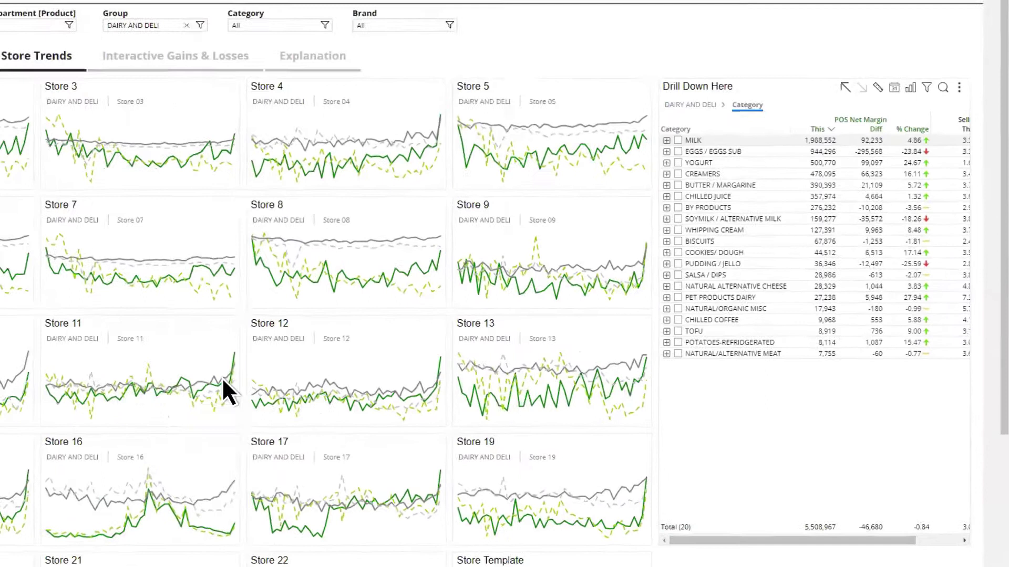
click(758, 184)
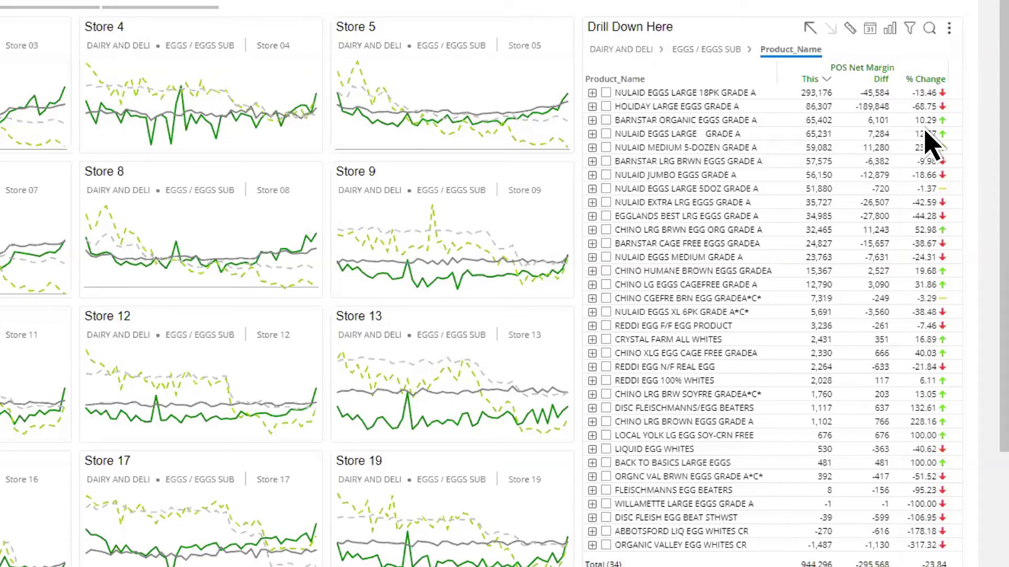
click(949, 29)
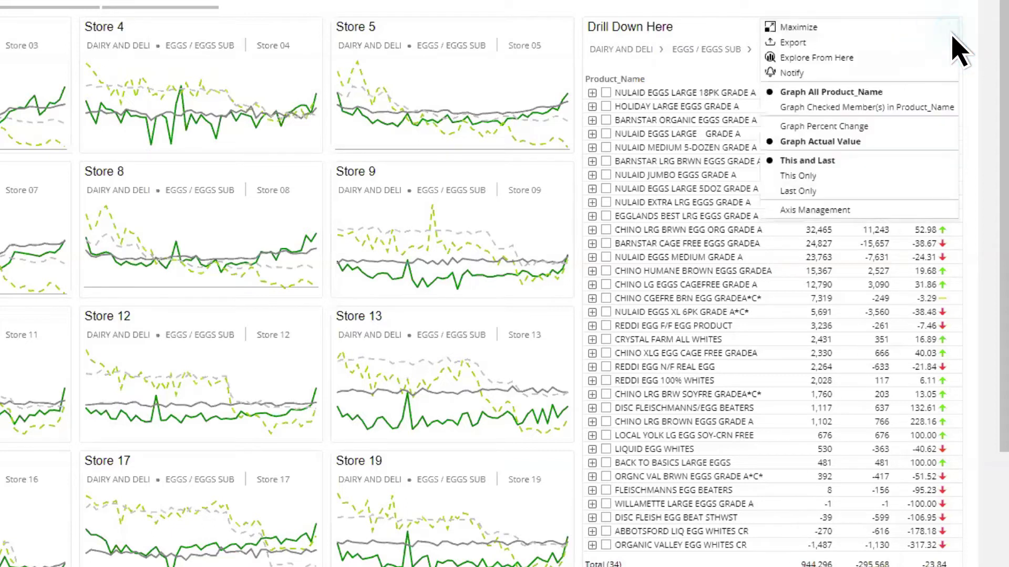
click(820, 58)
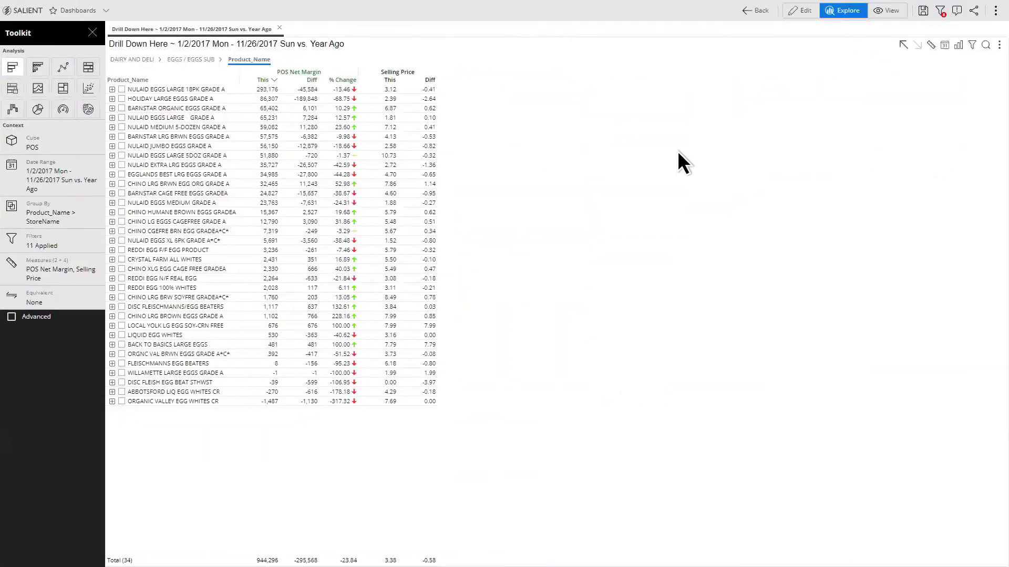
- View the egg table's cube list and then its Measures in the Toolkit
click(47, 147)
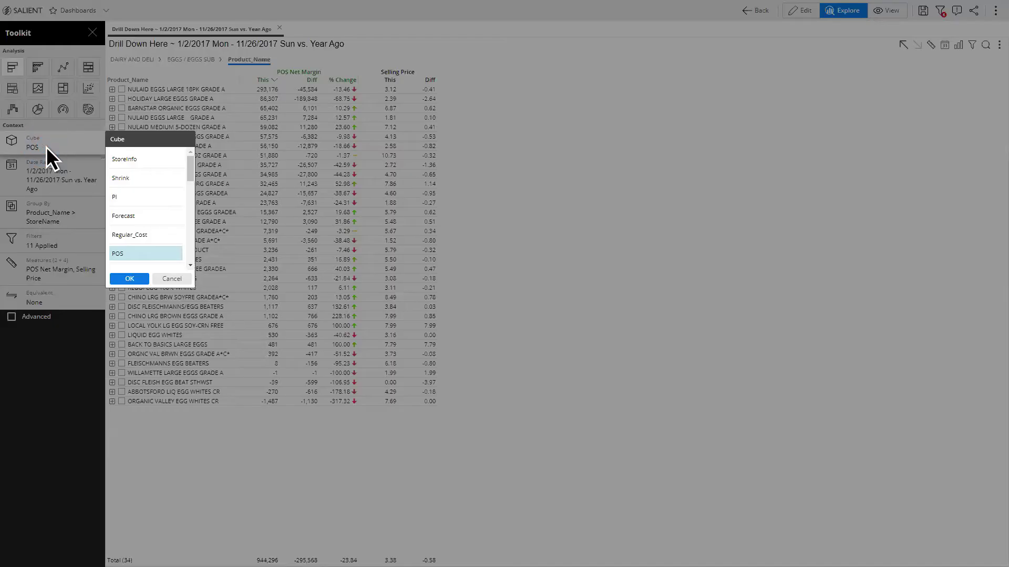
click(51, 277)
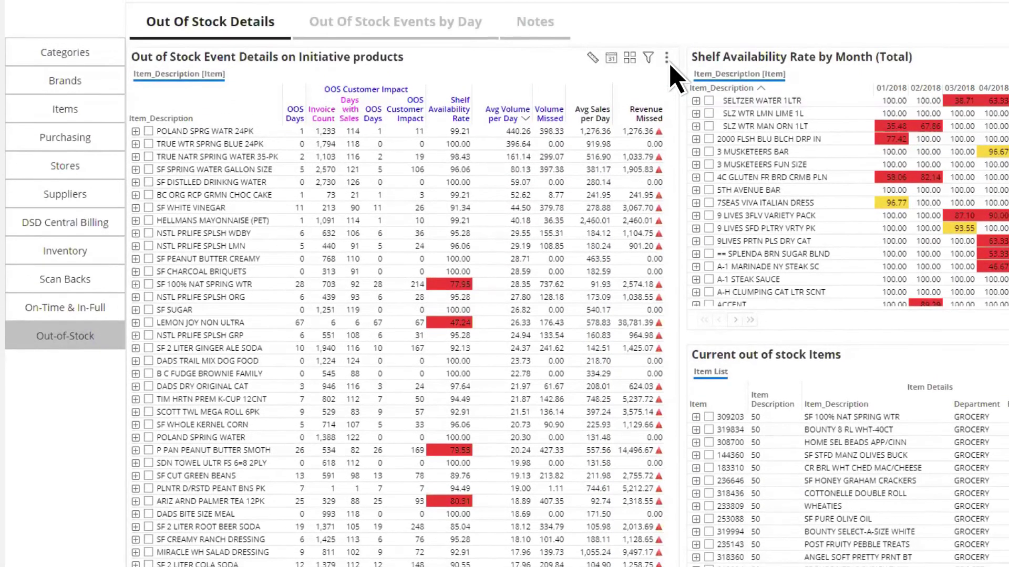
- Open the Notify Rules dialog for the out-of-stock event details panel
click(667, 59)
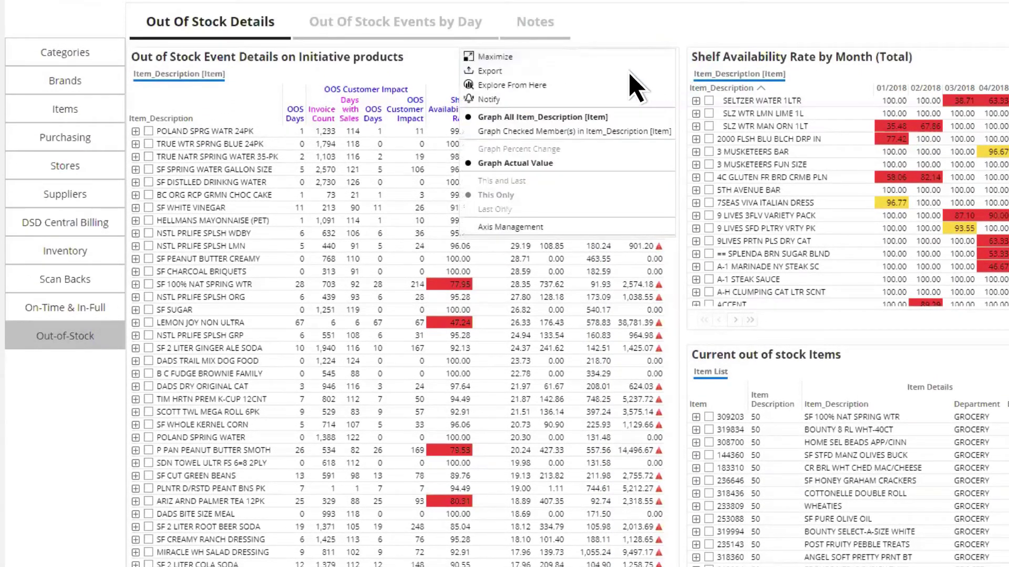
click(490, 100)
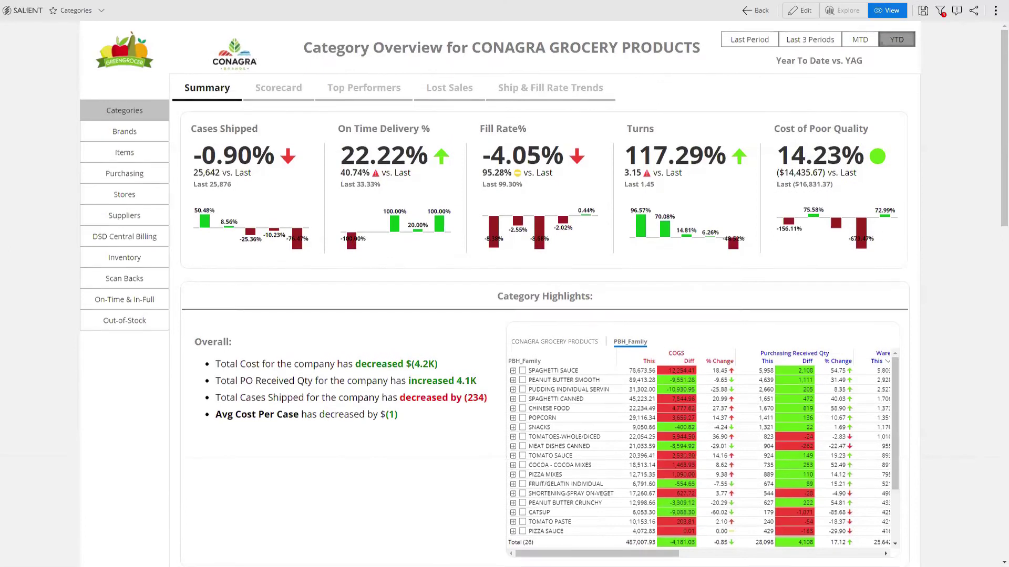
scroll(505, 316, down, 1)
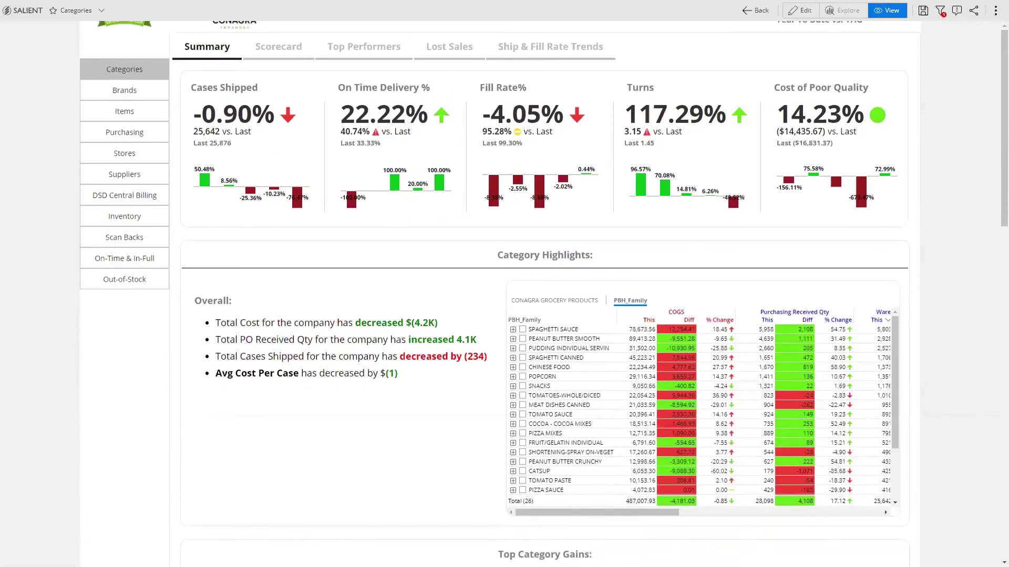
scroll(505, 315, down, 2)
scroll(505, 316, down, 2)
scroll(505, 315, down, 2)
scroll(504, 315, down, 2)
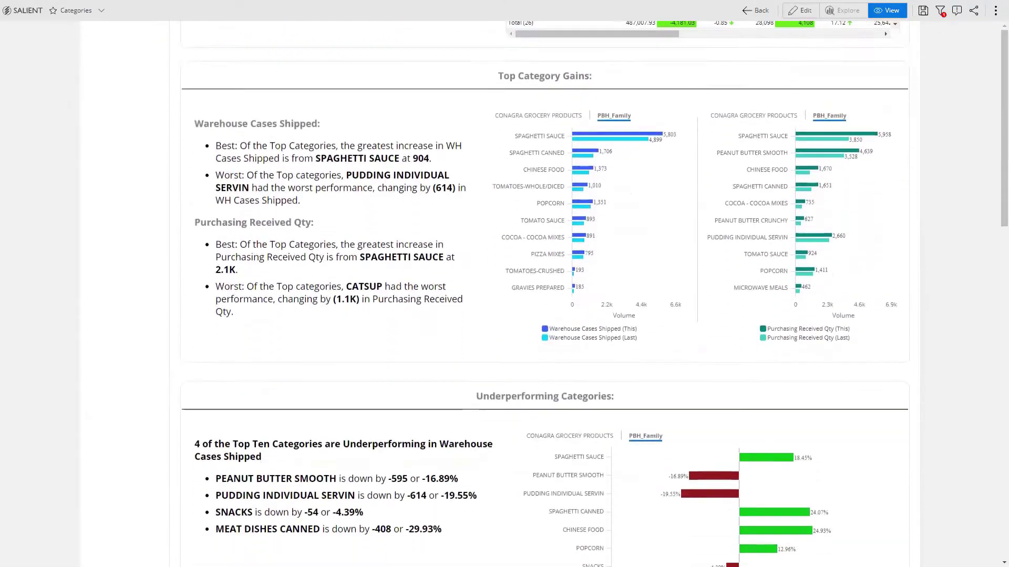
scroll(505, 315, down, 1)
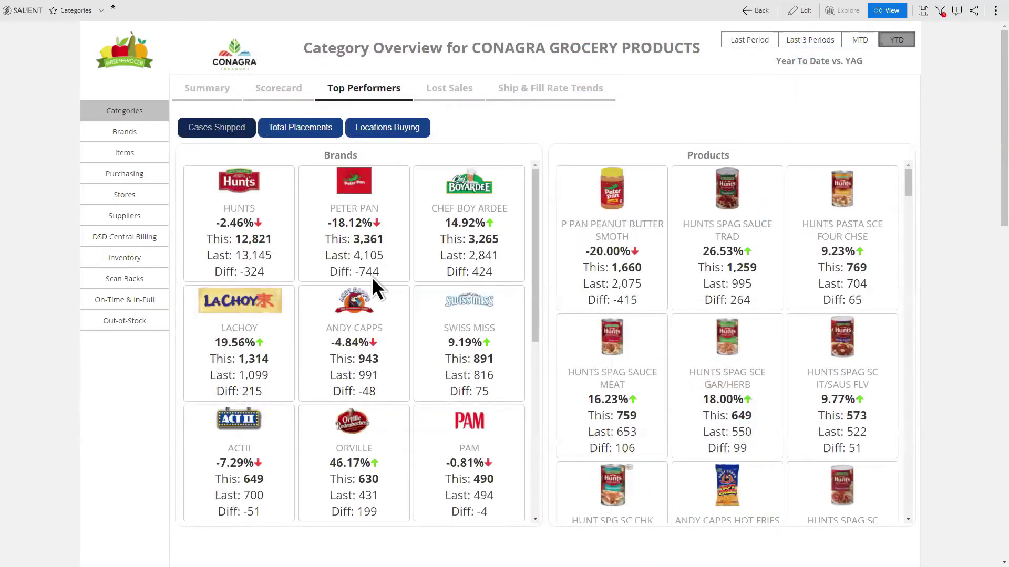
- Switch Top Performers to MTD and drill into Hunts store-level sales
click(862, 40)
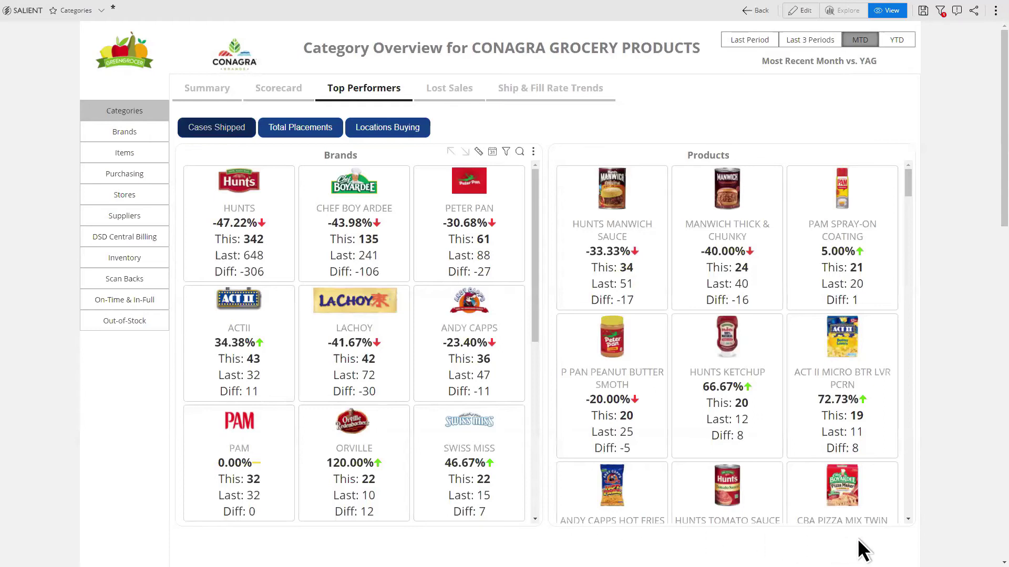
click(231, 181)
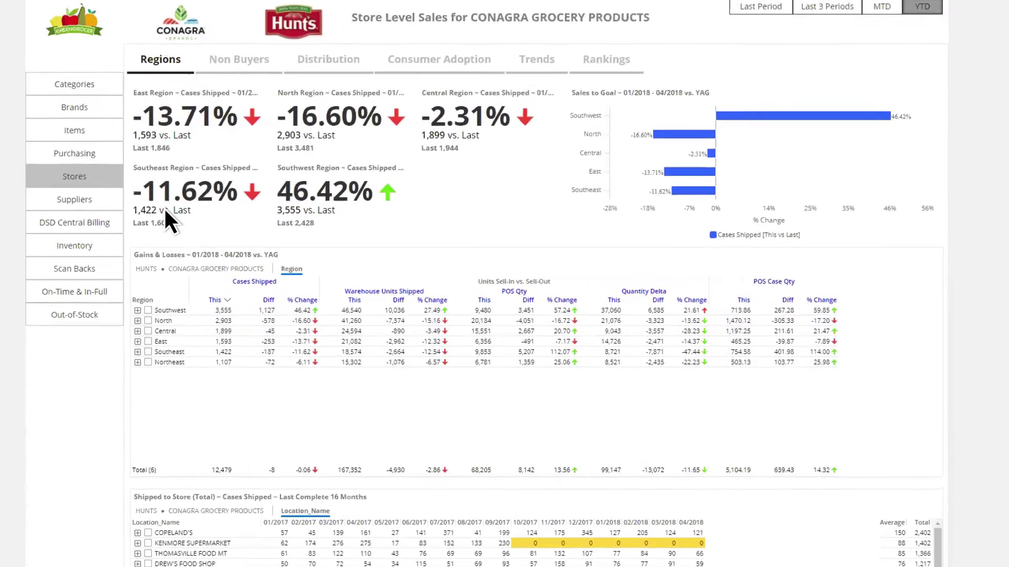
- Filter PBH_Family to PUDDING INDIVIDUAL SERVIN and break North's HUNT SNK PK CHOC PUDDING down by store
click(38, 309)
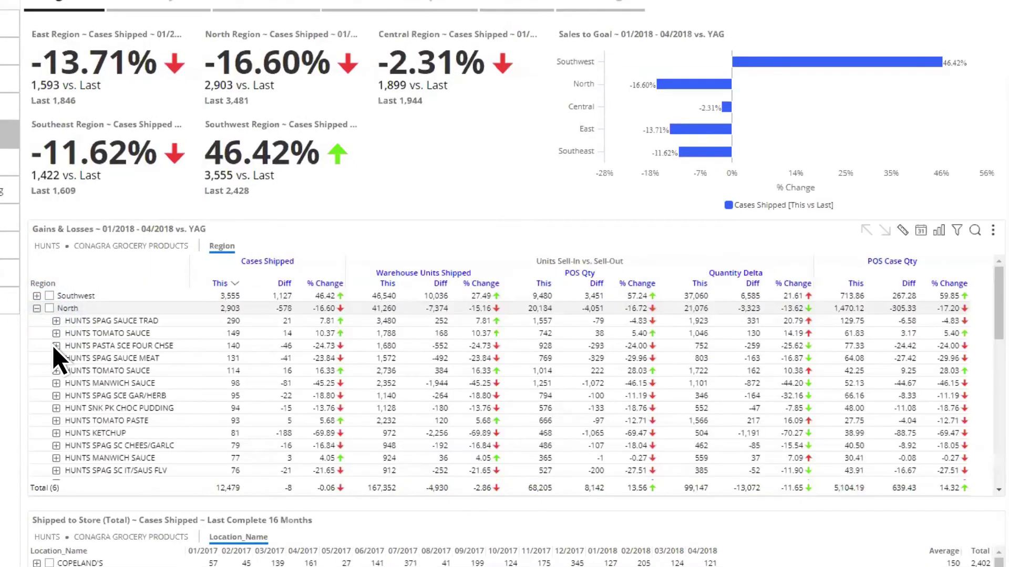
click(56, 359)
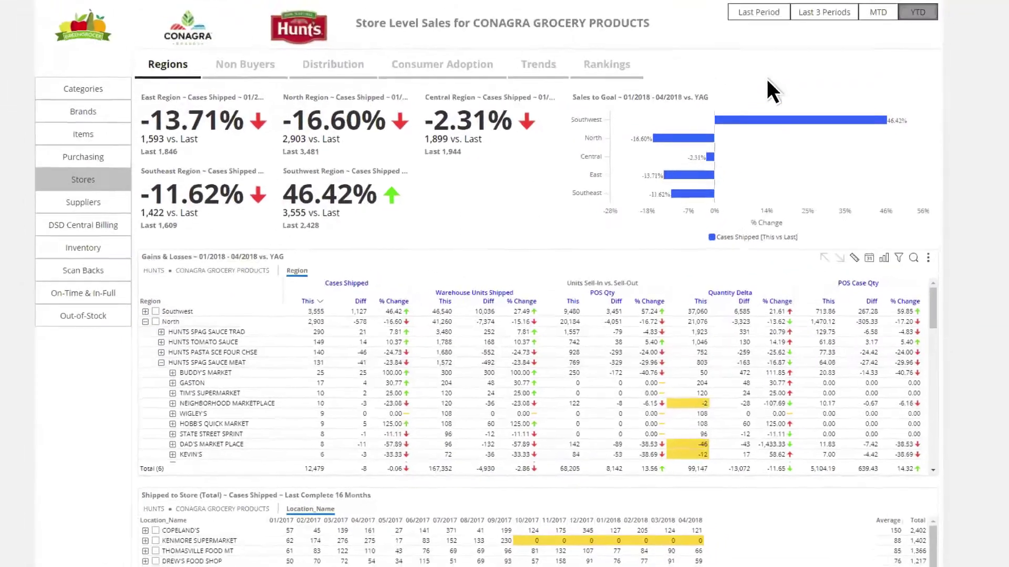
click(941, 13)
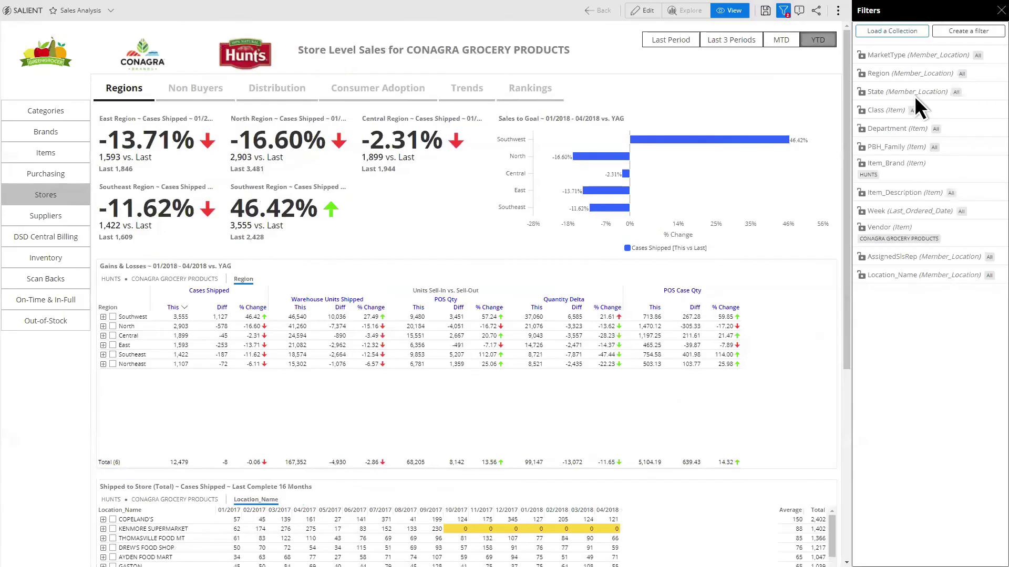
click(897, 149)
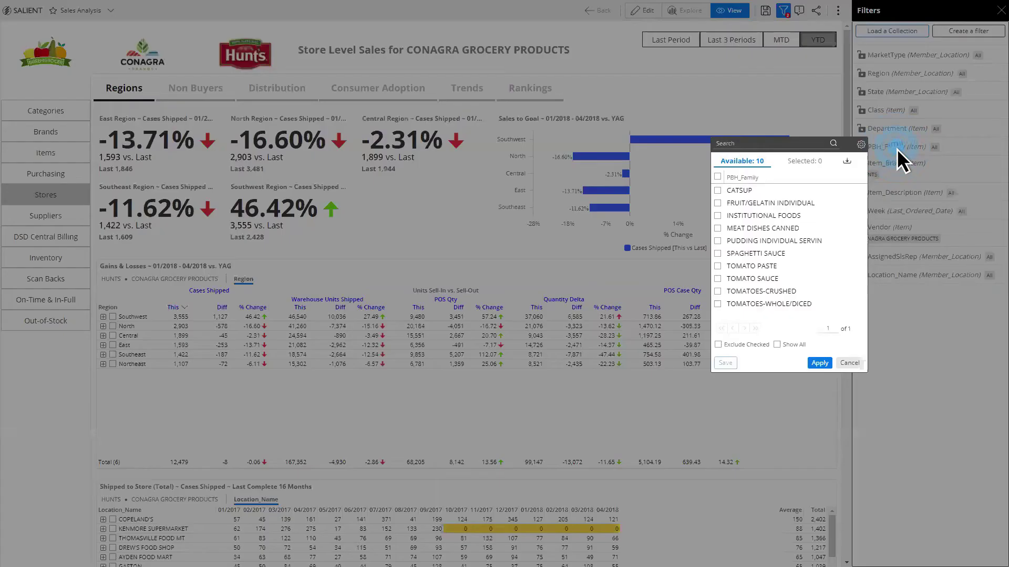
click(717, 242)
click(819, 363)
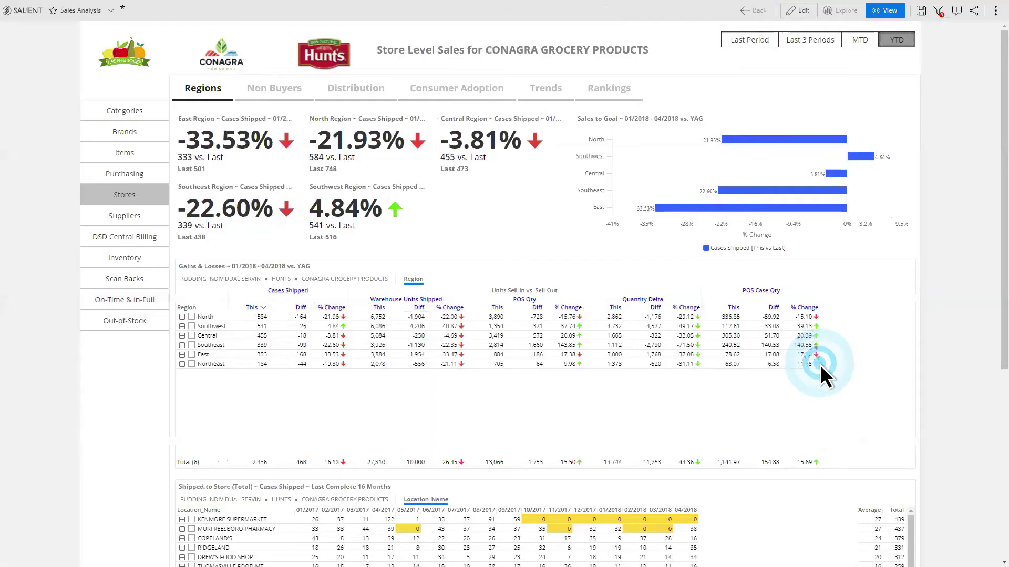
click(183, 318)
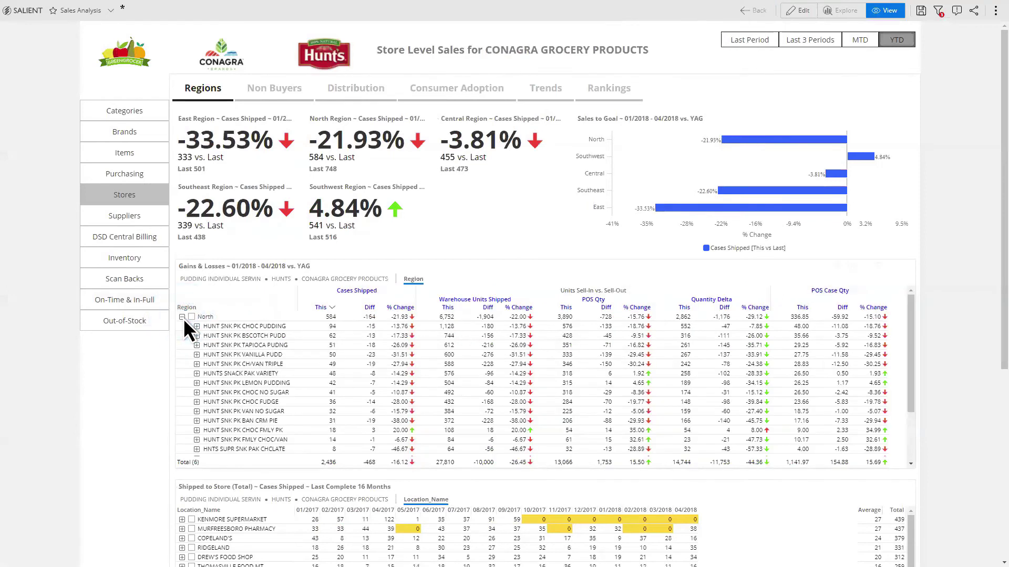
click(197, 327)
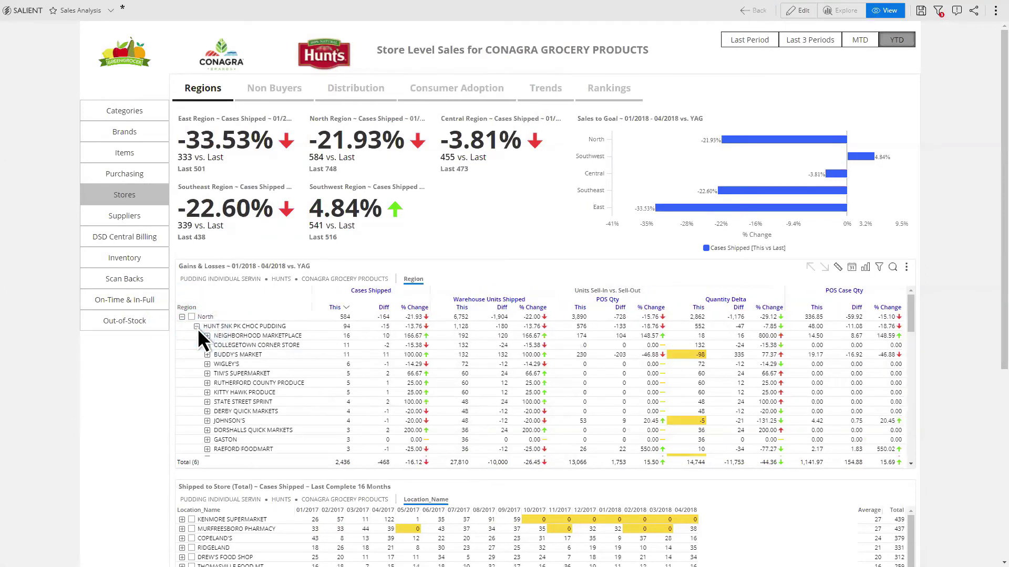
scroll(198, 328, down, 1)
scroll(198, 329, down, 1)
scroll(198, 329, down, 1)
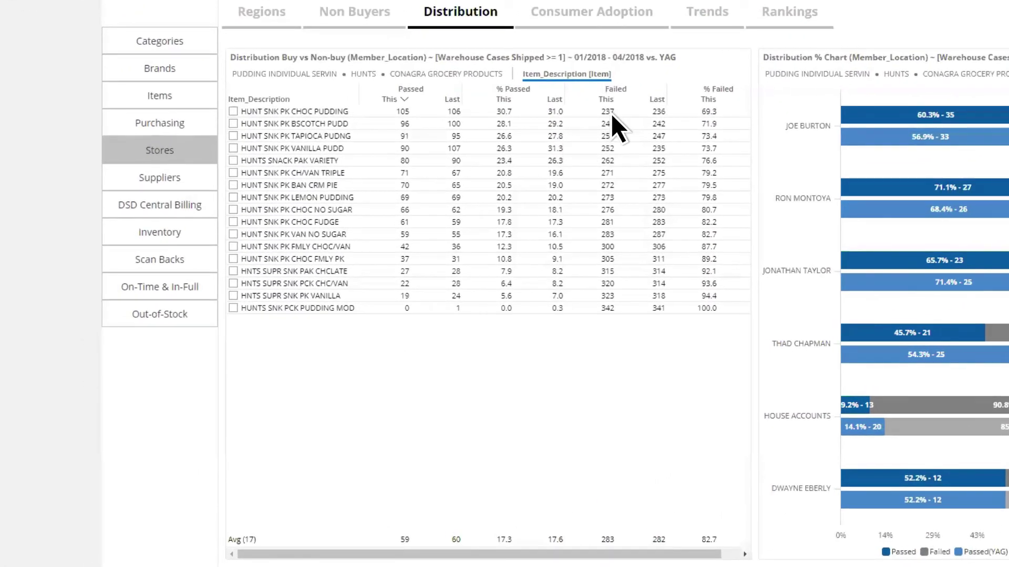
- Drill into the Failed value for HUNT SNK PK CHOC PUDDING to list non-buying stores
click(611, 117)
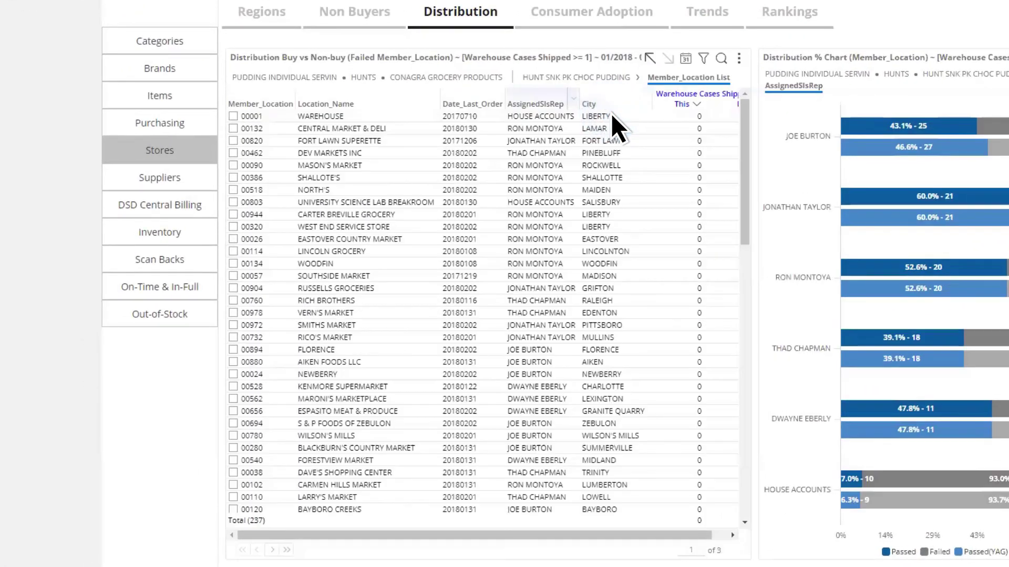